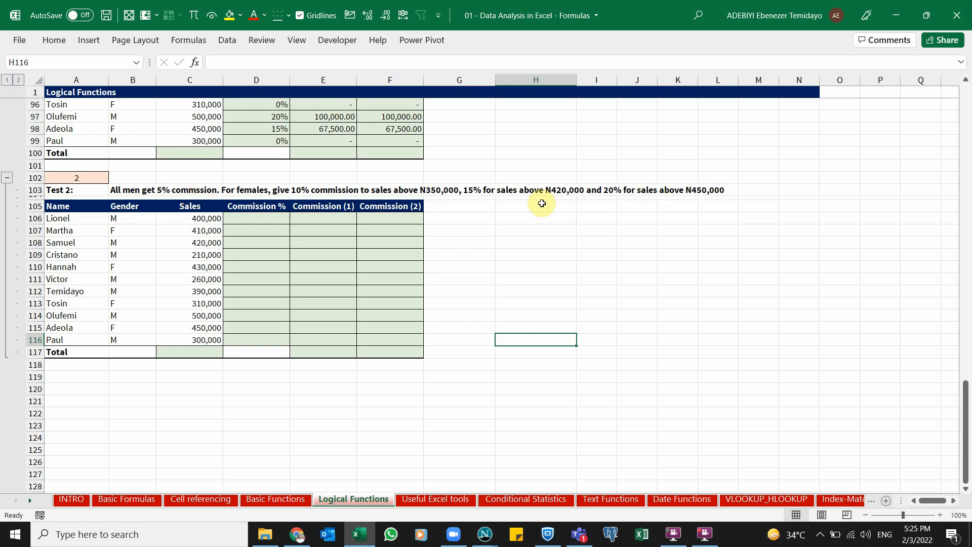
Step: Start an IF formula in D106 that gives 5% commission when B106 equals "M"
click(258, 221)
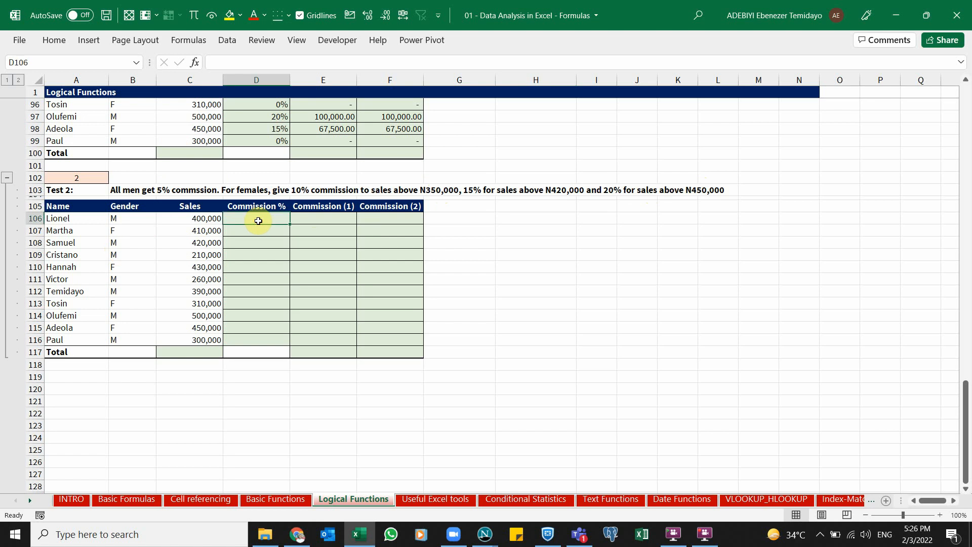
text(=IF()
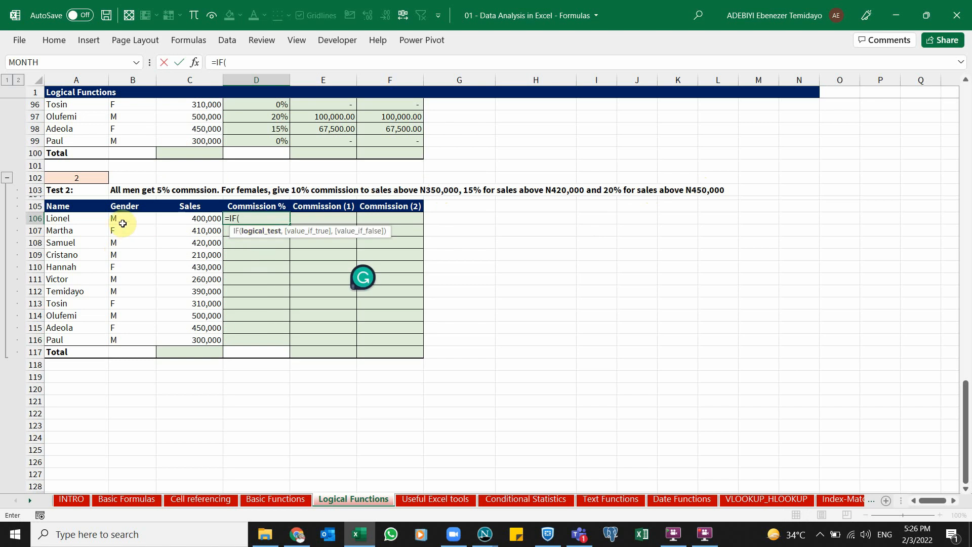
click(123, 221)
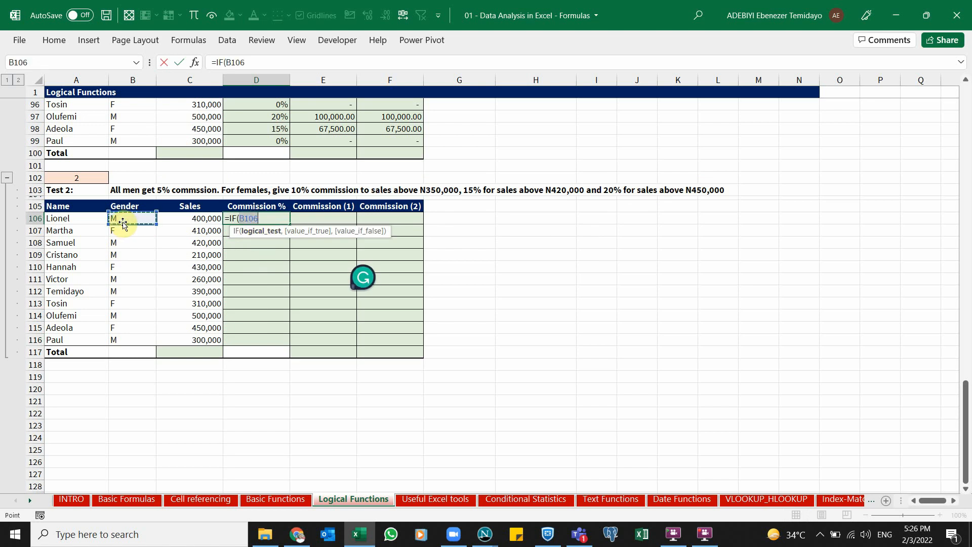
text(="M)
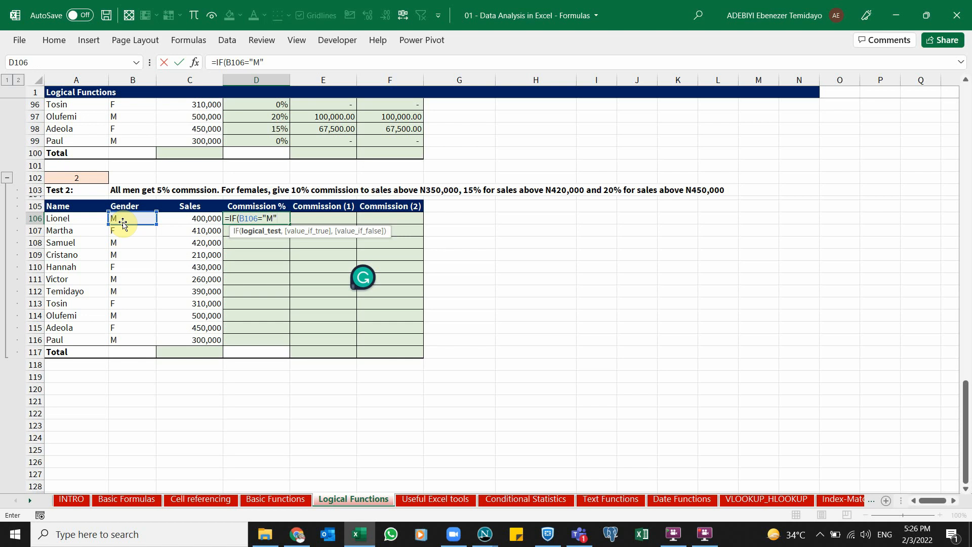
text(,)
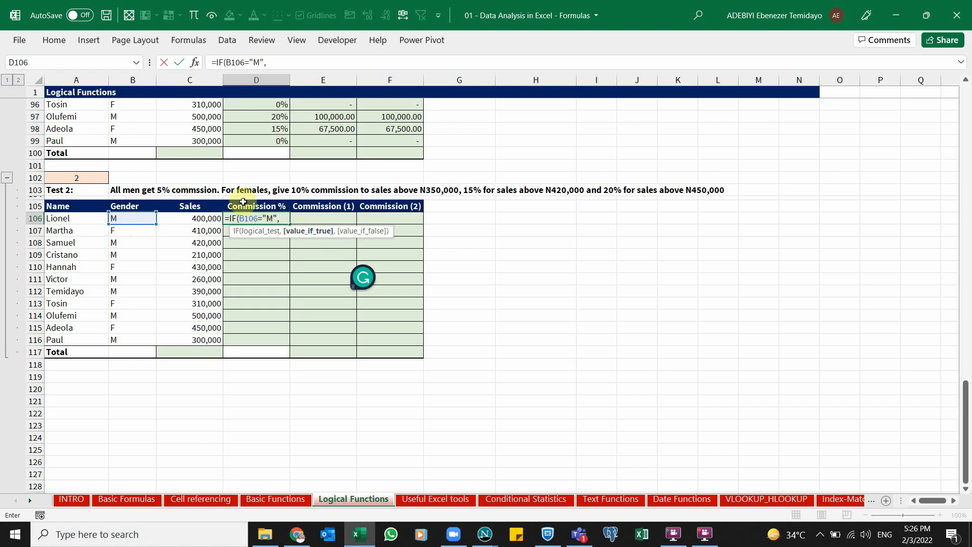
text(5%,)
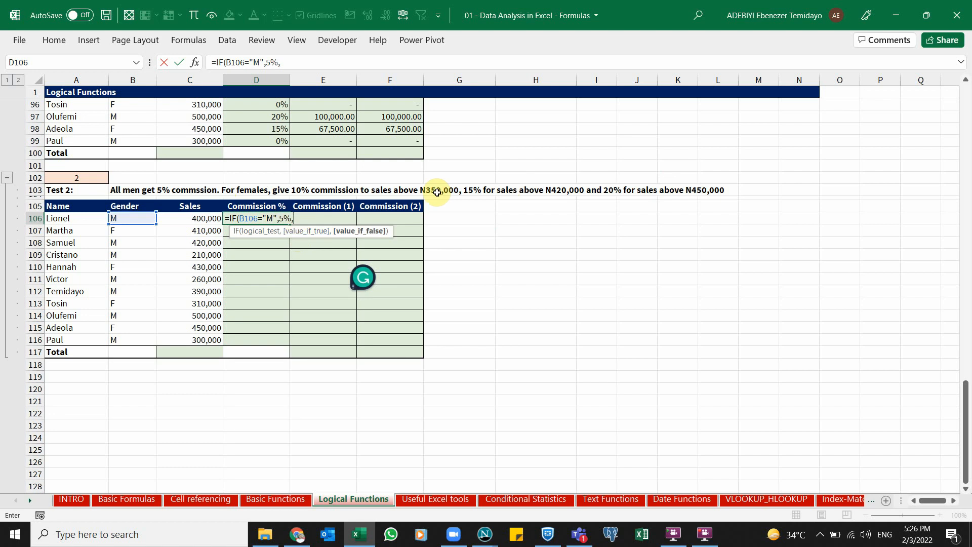
Step: Nest an IF as the false value that gives 20% when sales in C106 exceed 450000
text(IF()
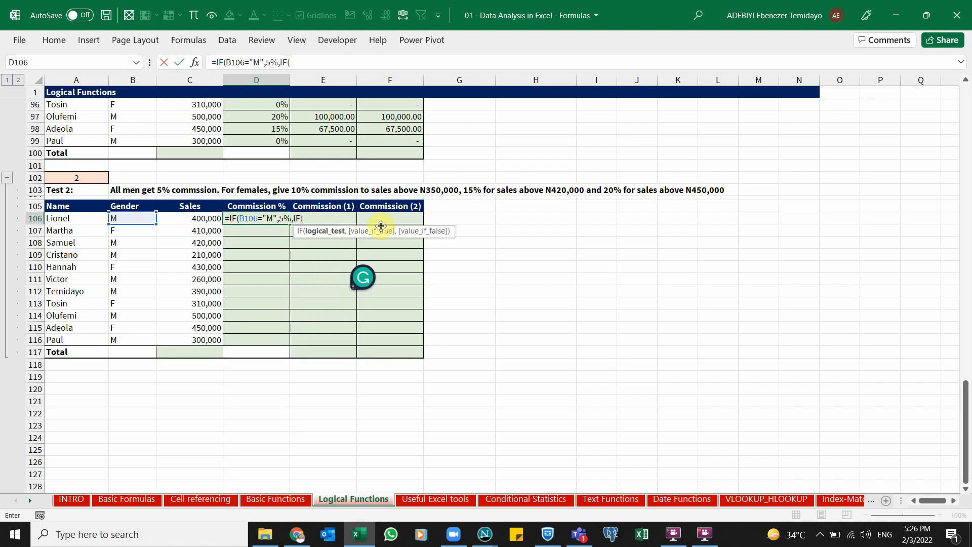
click(178, 218)
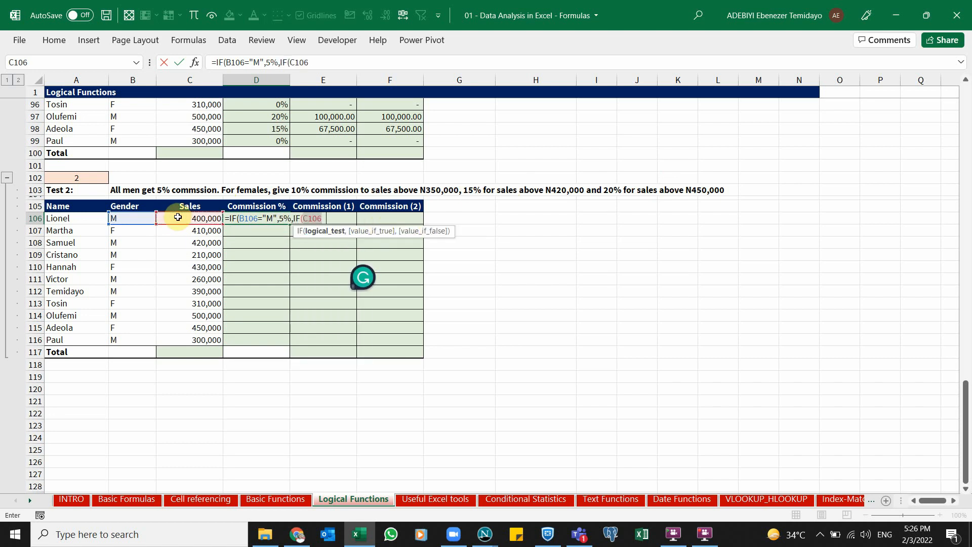
text(>450000)
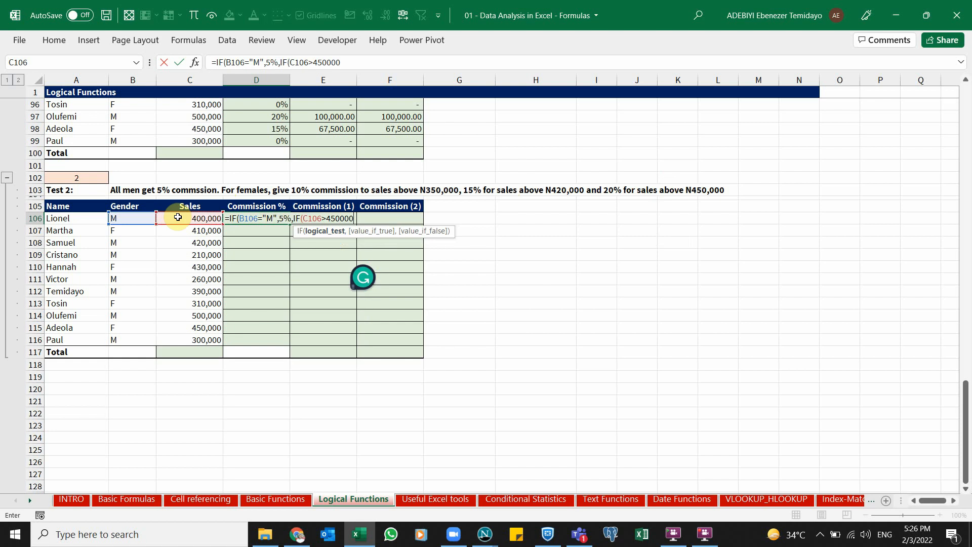
text(,)
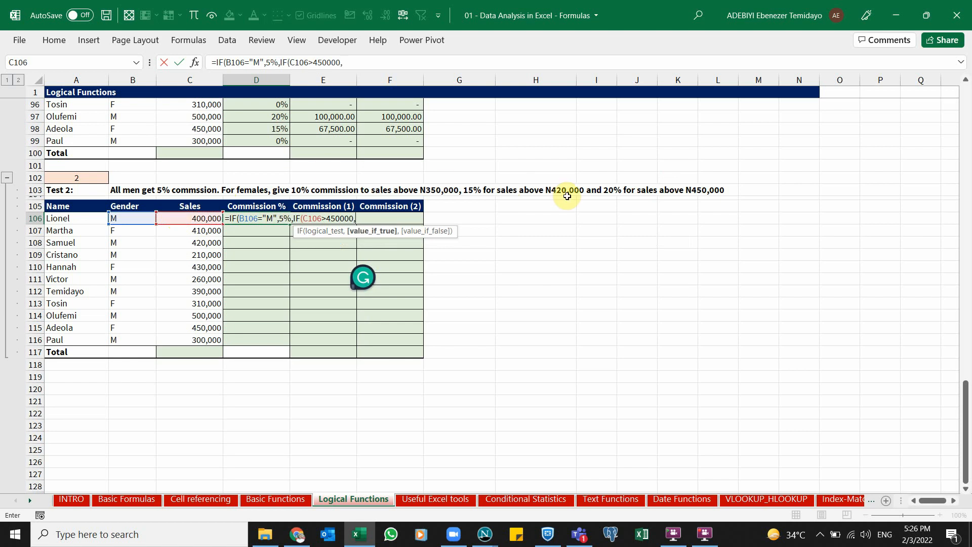
text(20%,)
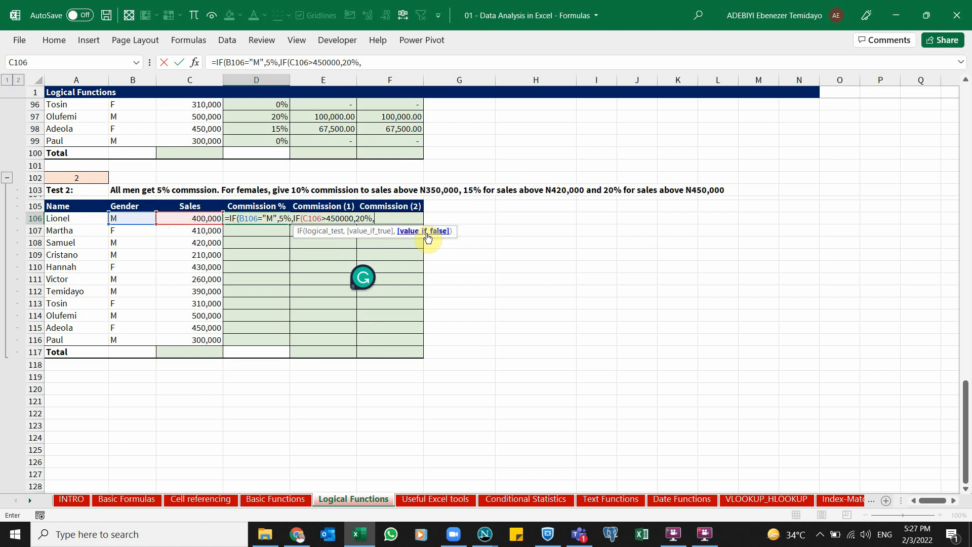
Step: Nest another IF that gives 15% when sales in C106 exceed 420000
text(IF()
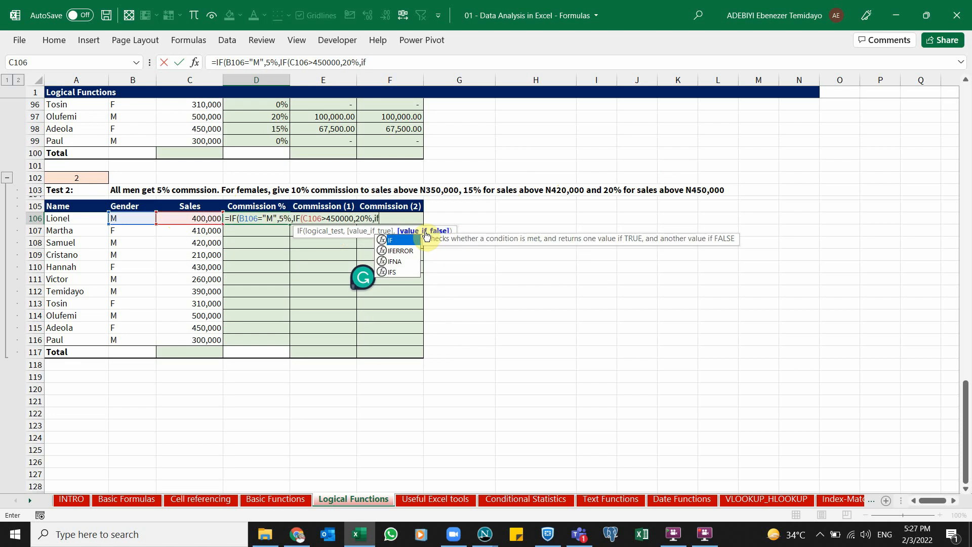
click(186, 216)
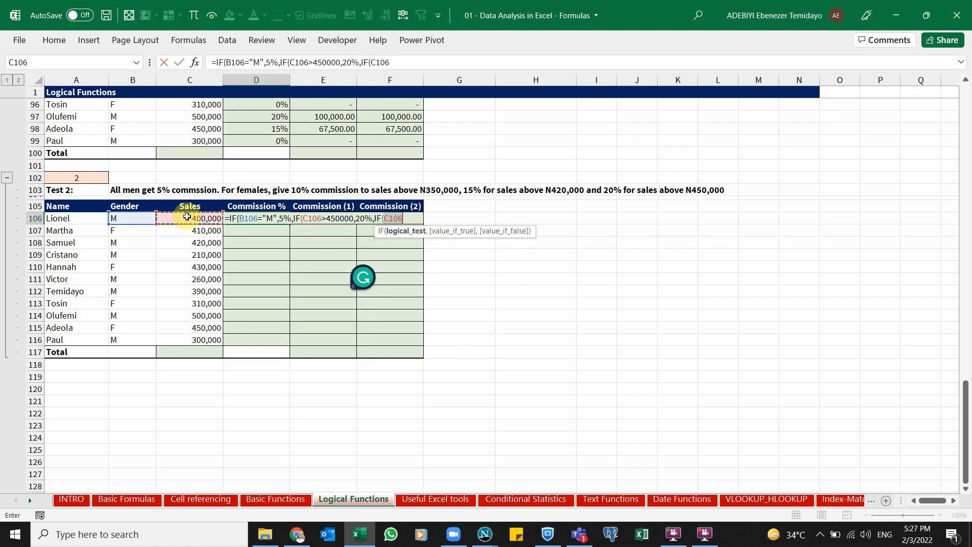
text(>)
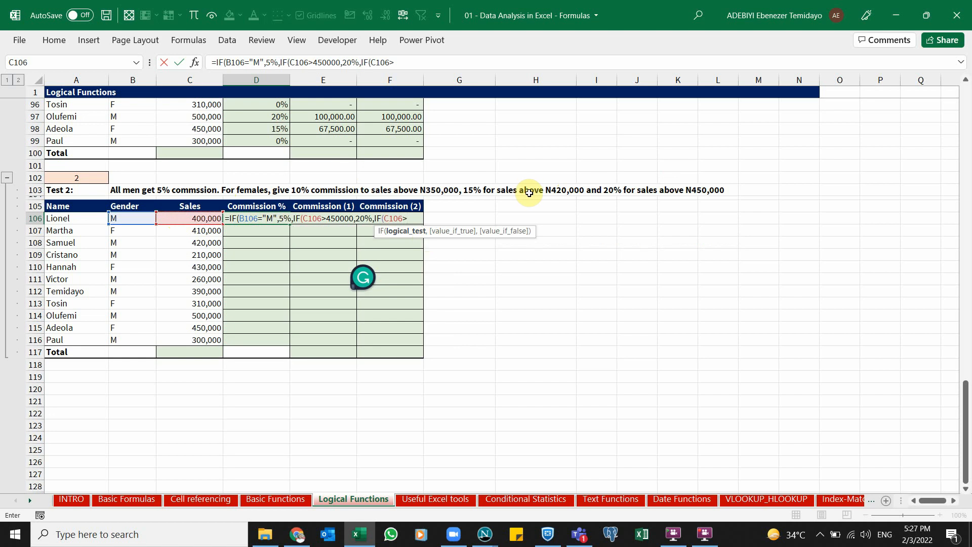
text(4200)
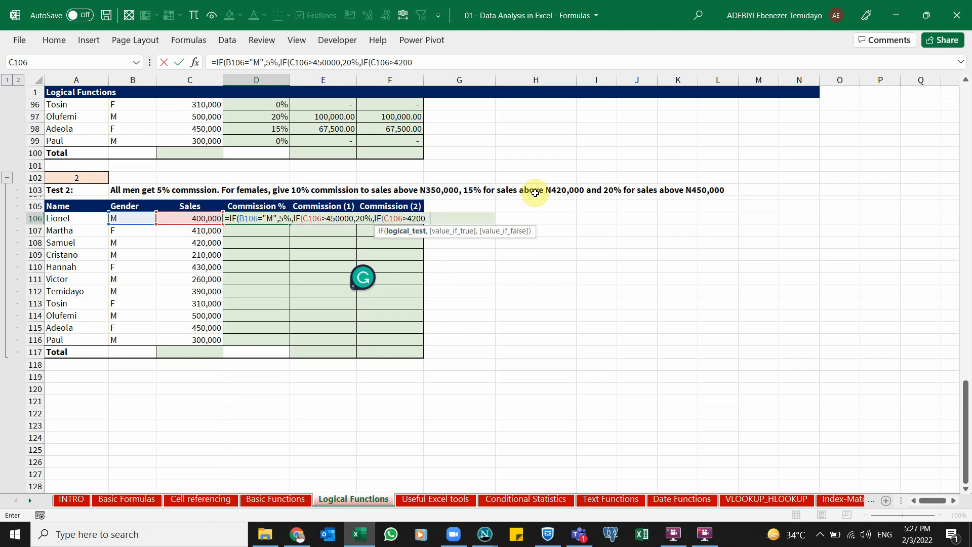
text(00,)
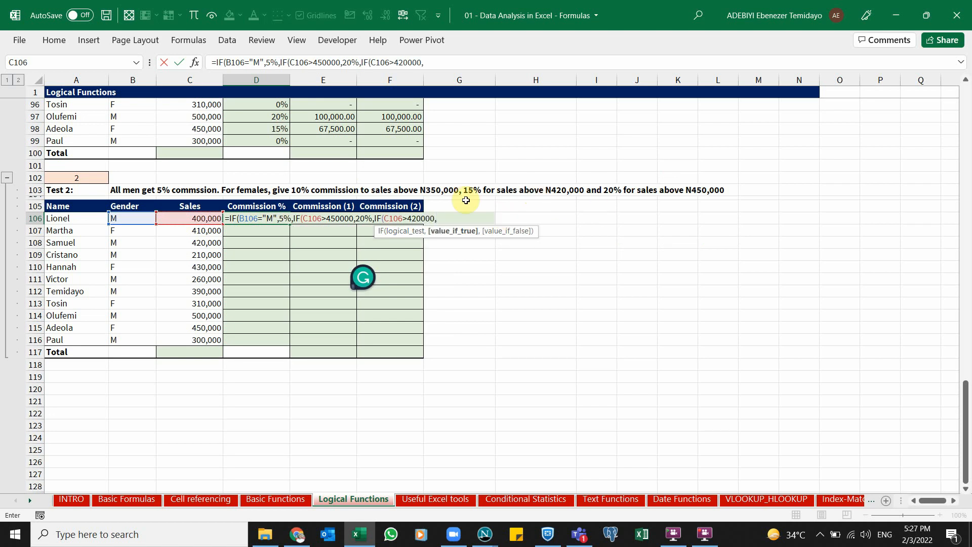
text(15%)
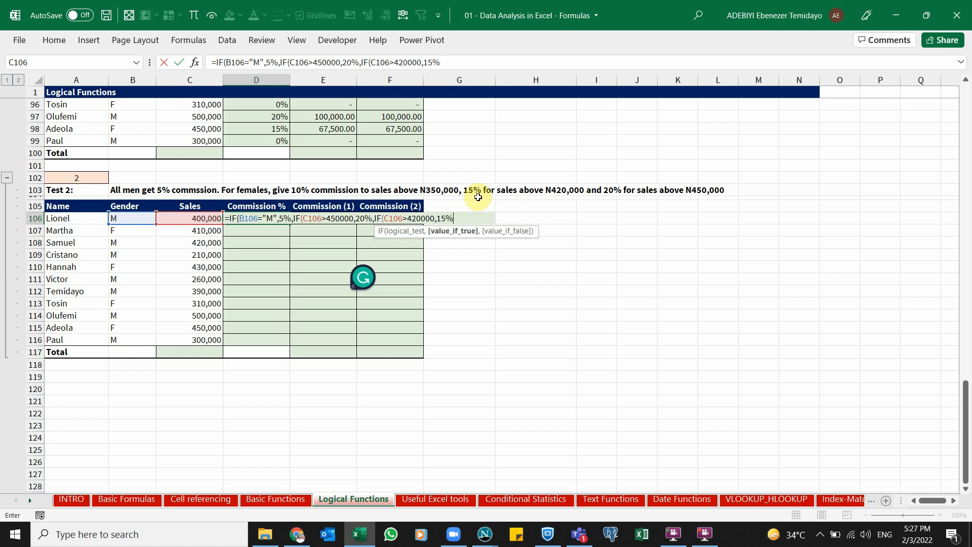
text(,)
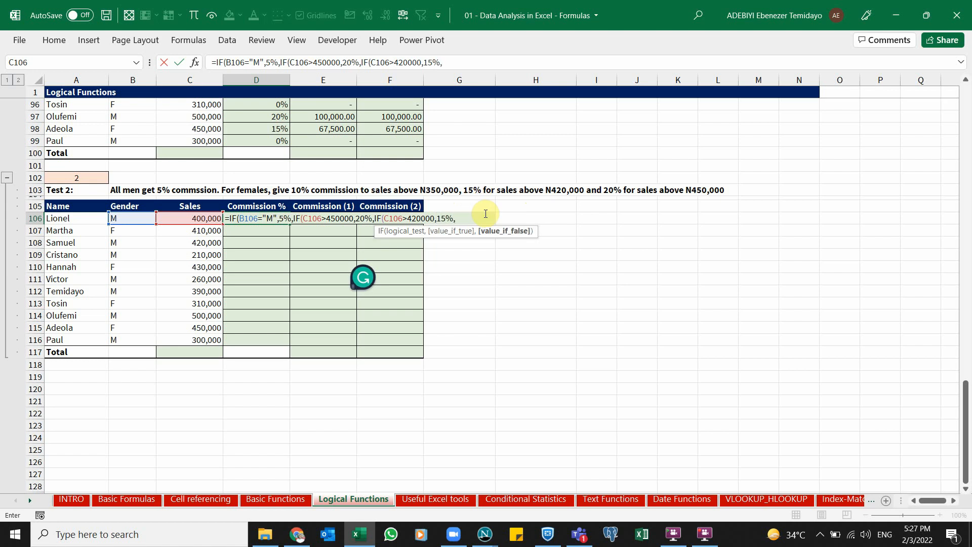
Step: Nest a final IF that gives 10% when sales in C106 exceed 350000, otherwise 0
text(IF()
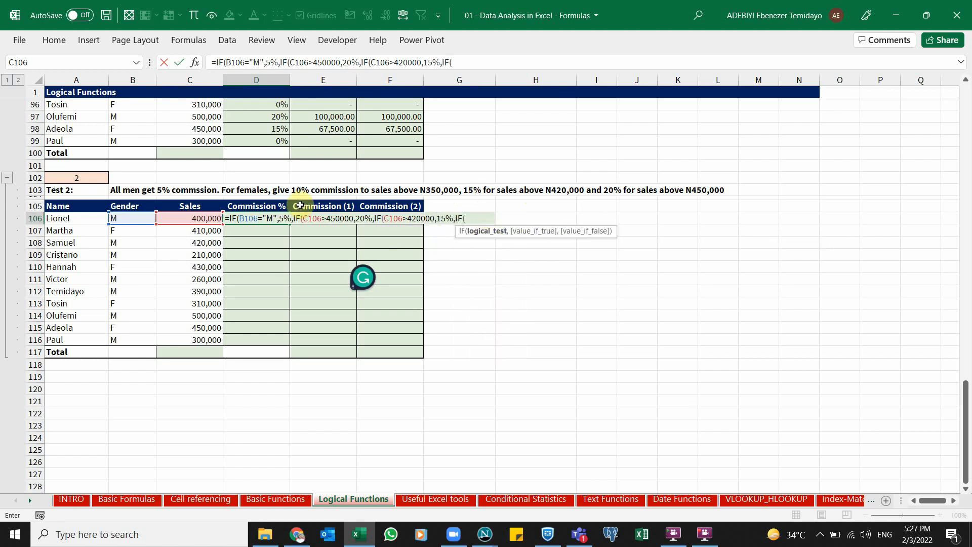
click(188, 219)
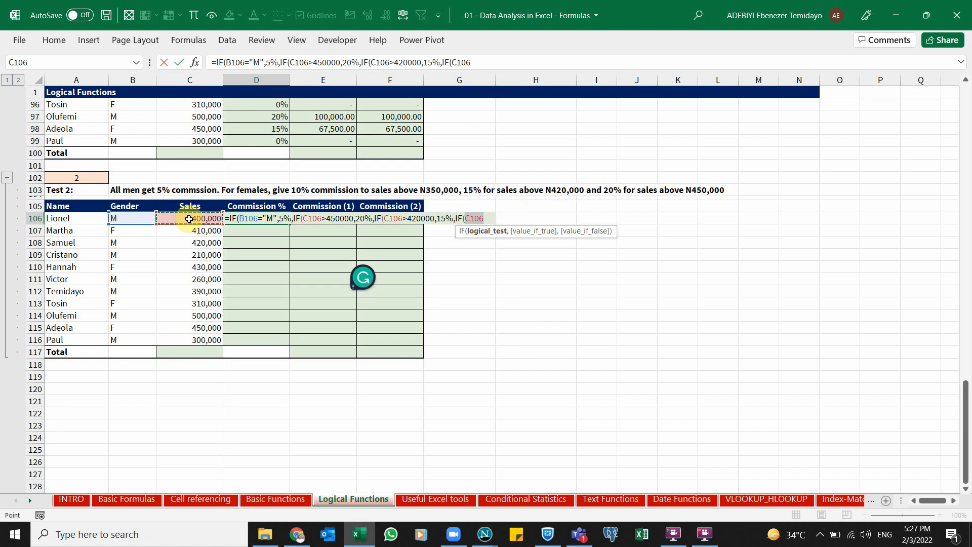
text(>10)
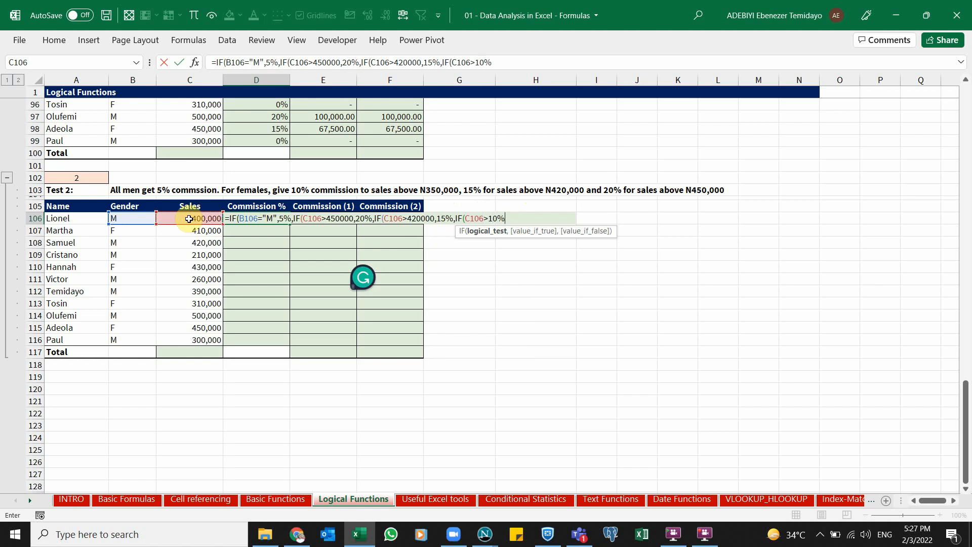
text(%,)
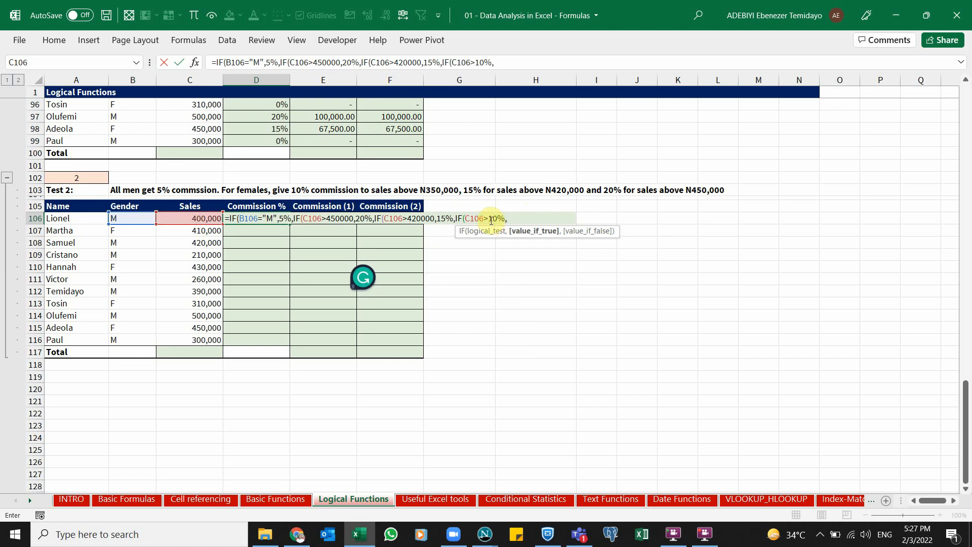
click(500, 218)
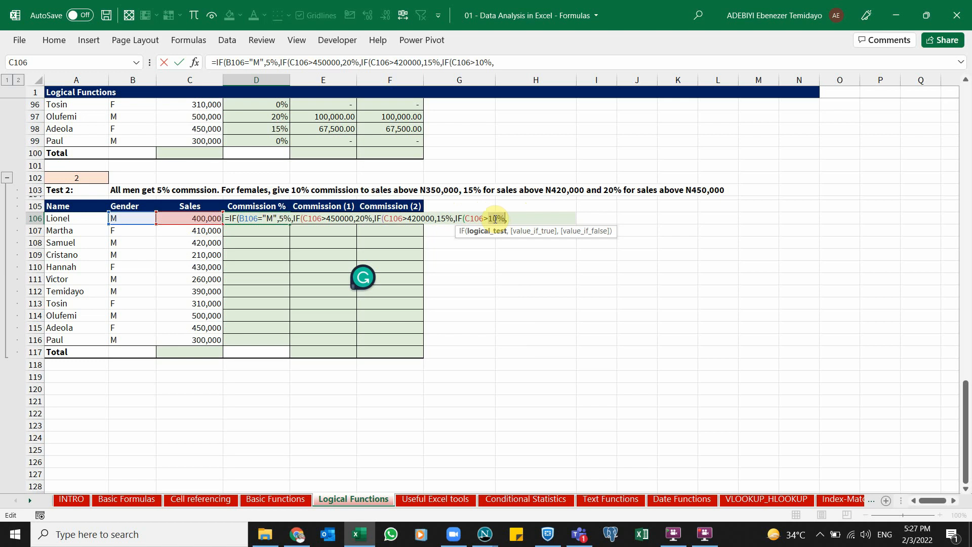
text(350000,)
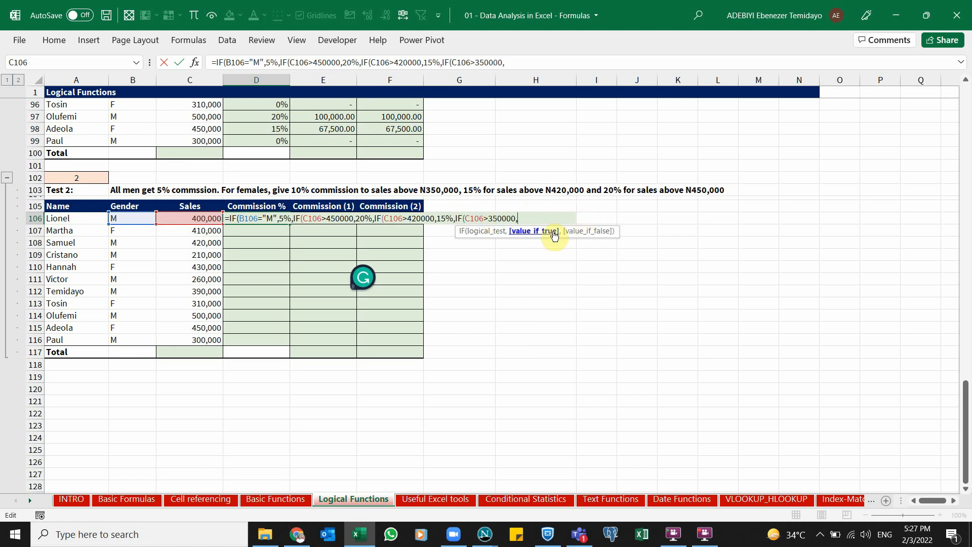
text(10%,0)
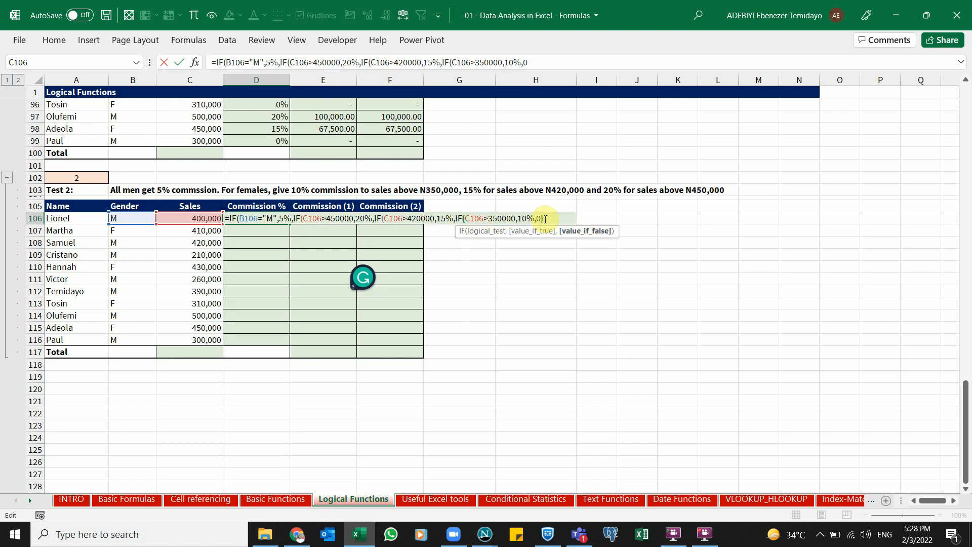
Step: Close all four IF brackets, enter the formula in D106 and fill it down the Commission % column to D116
text()))
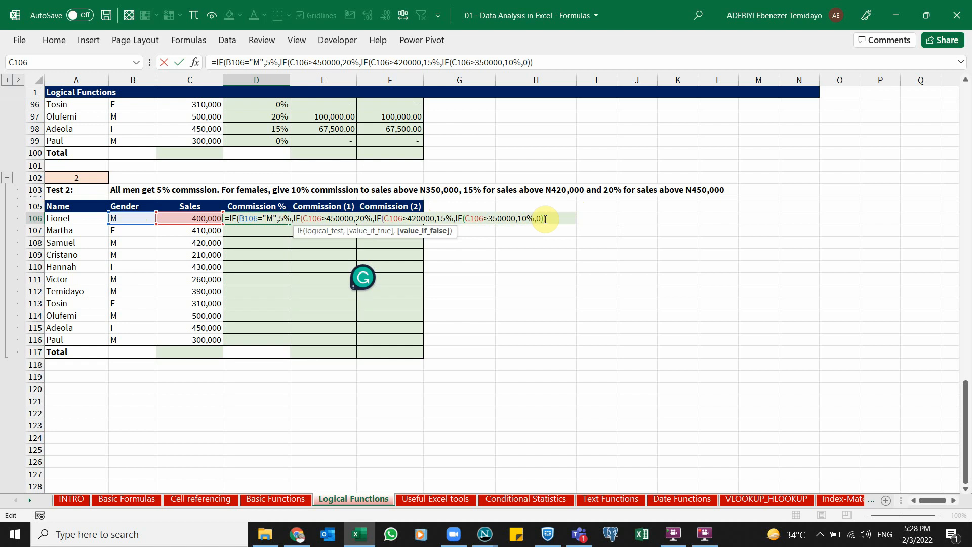
text())
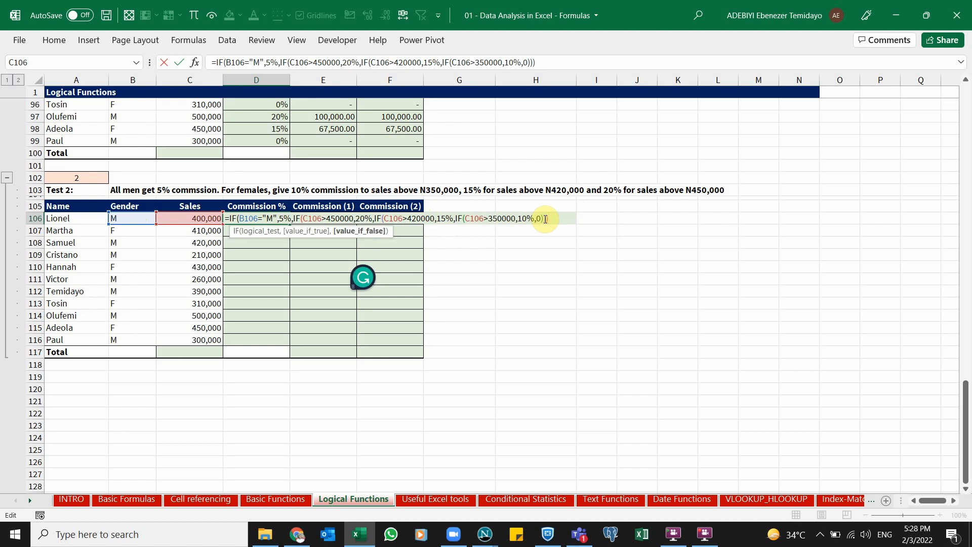
text())
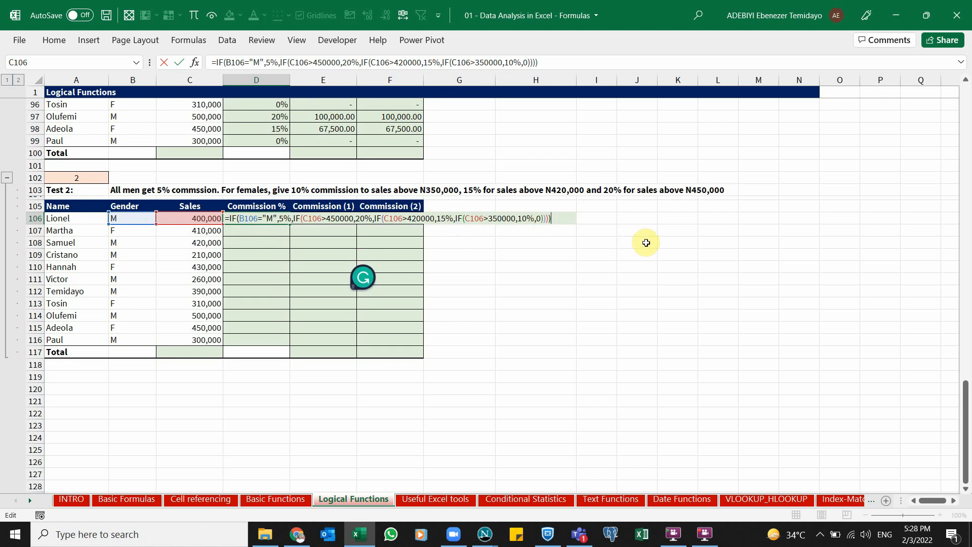
key(ctrl+Return)
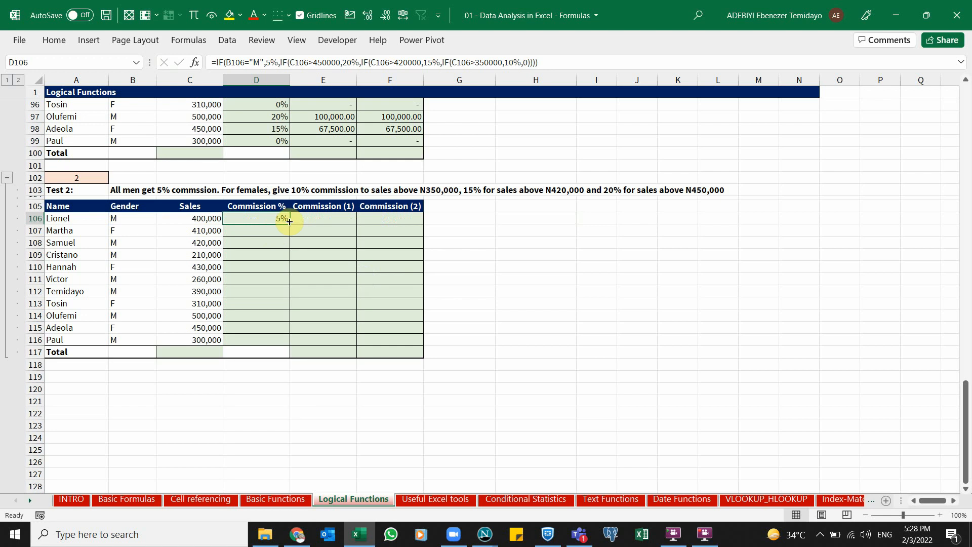
double_click(290, 223)
drag(289, 223, 294, 343)
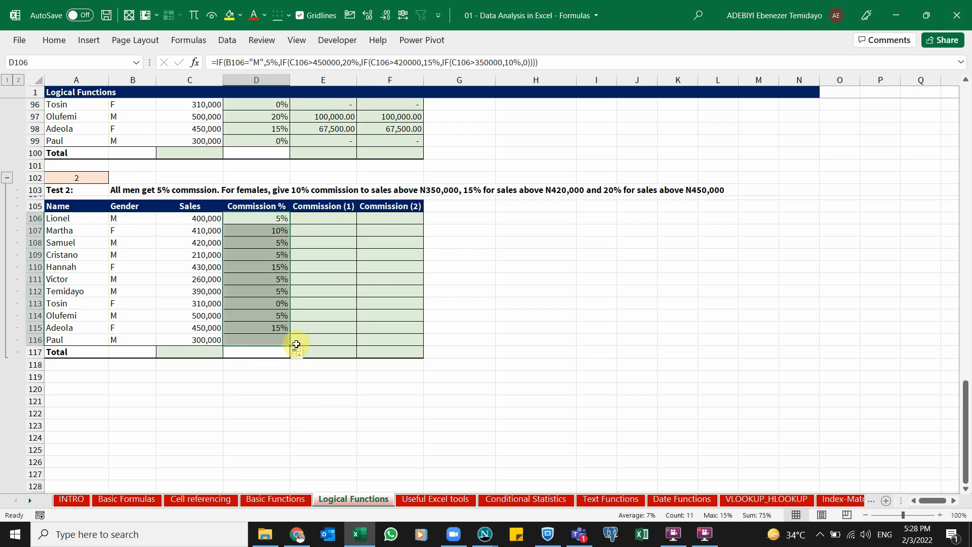
Step: Check the Commission % formula result in row 112 and the gender entries in rows 111 to 113
click(278, 291)
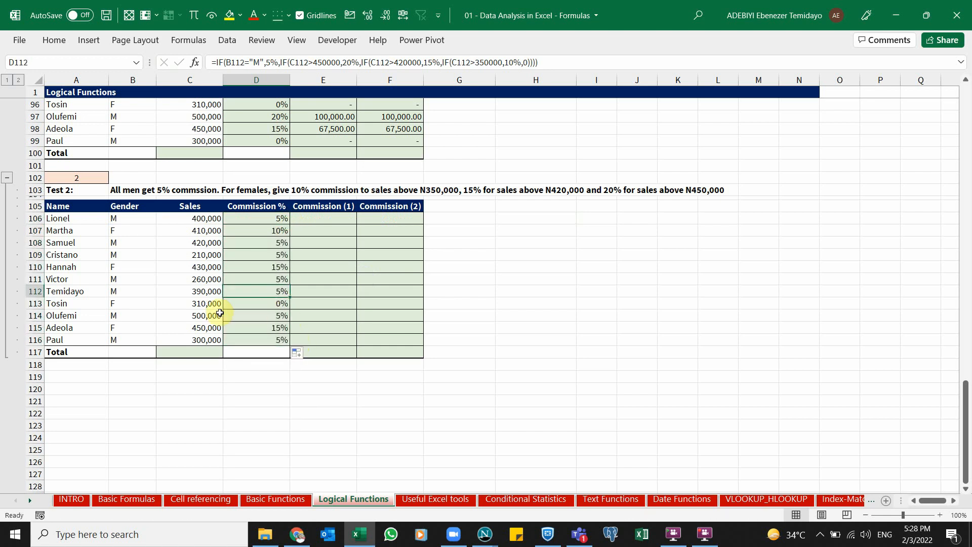
click(127, 289)
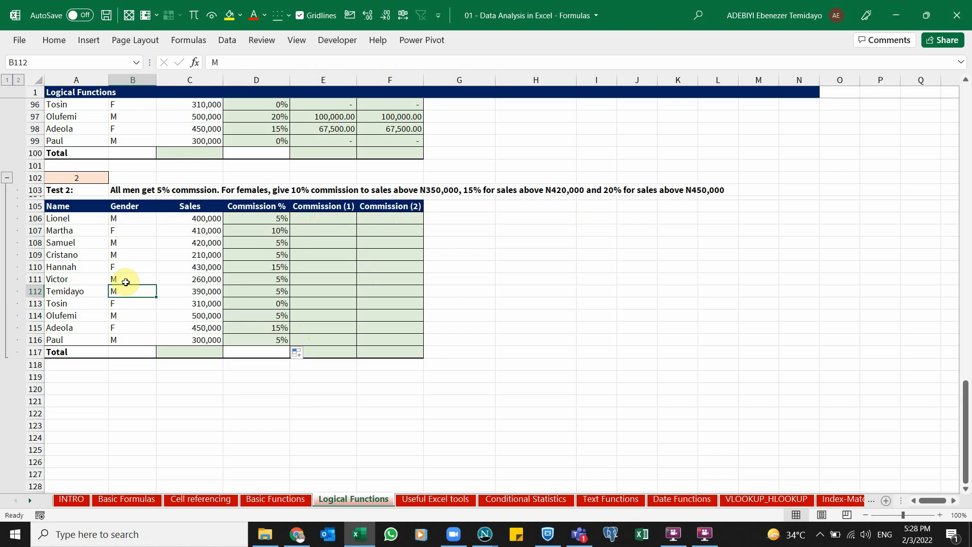
click(125, 280)
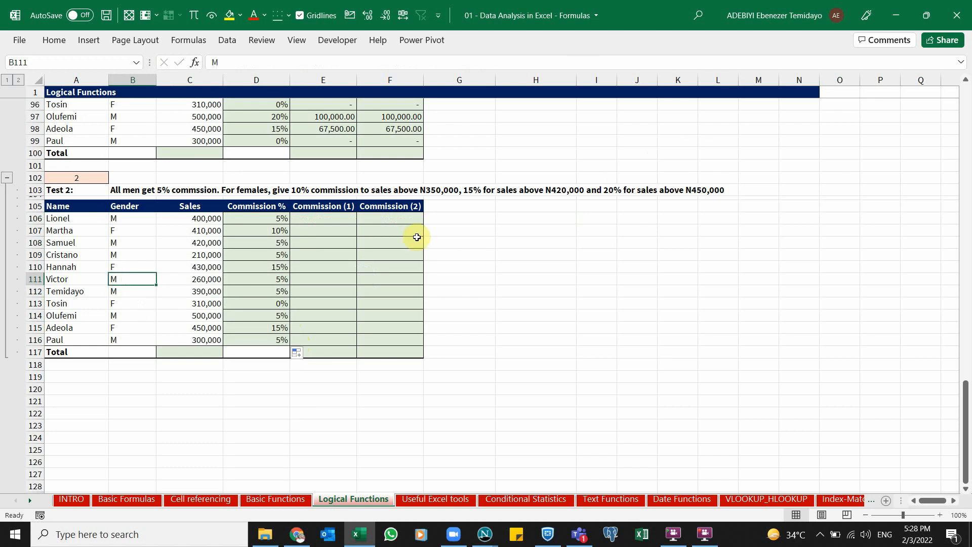
click(264, 287)
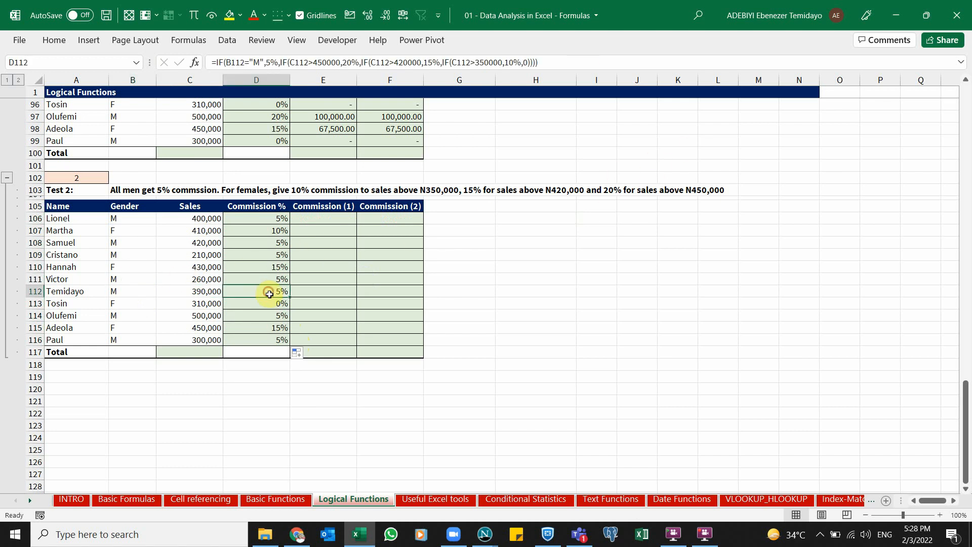
click(135, 303)
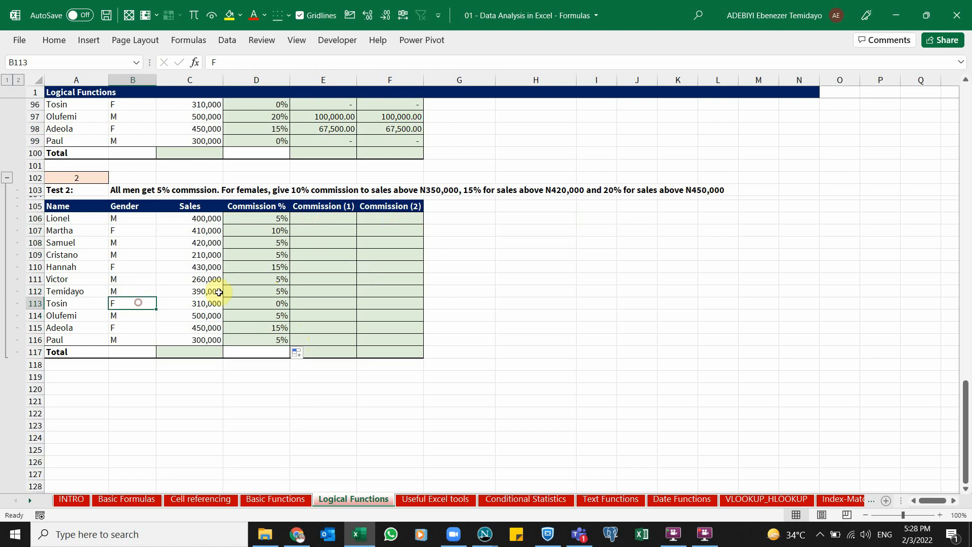
Step: Check the Commission % formulas in rows 109, 110 and 113 against each person's gender and sales
click(250, 268)
click(278, 253)
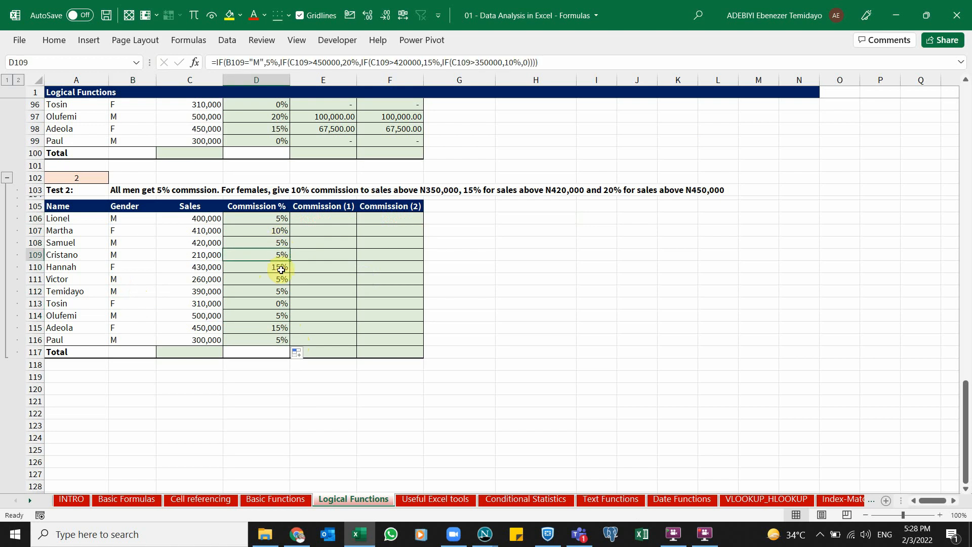
click(281, 269)
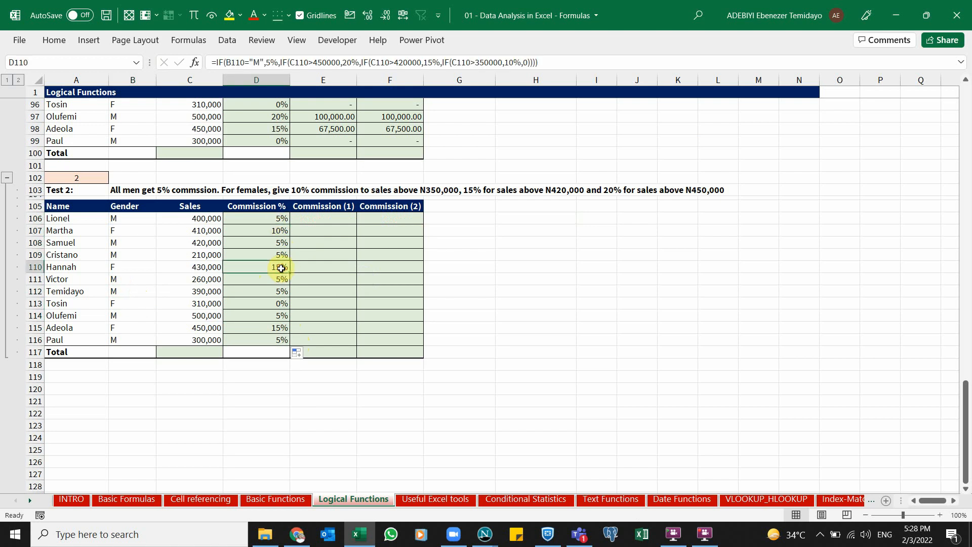
click(275, 304)
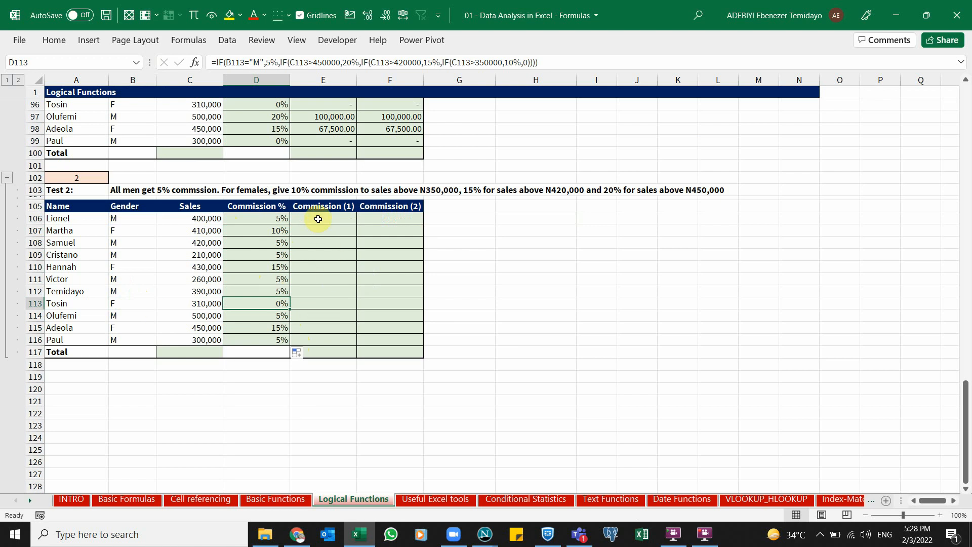
Step: Fill Commission (1) in E106:E116 with sales multiplied by commission percentage, using =C106*D106
drag(318, 218, 315, 342)
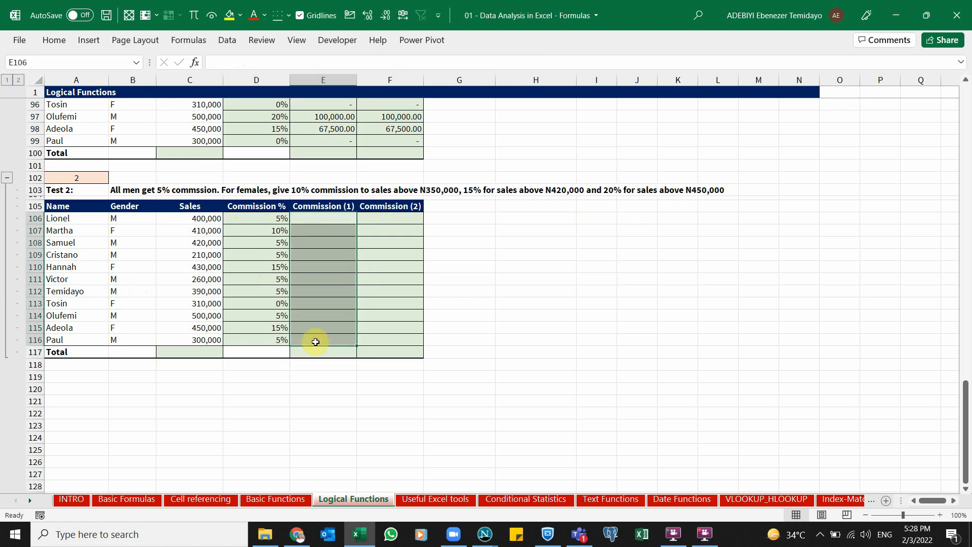
text(=)
key(Left)
key(Left)
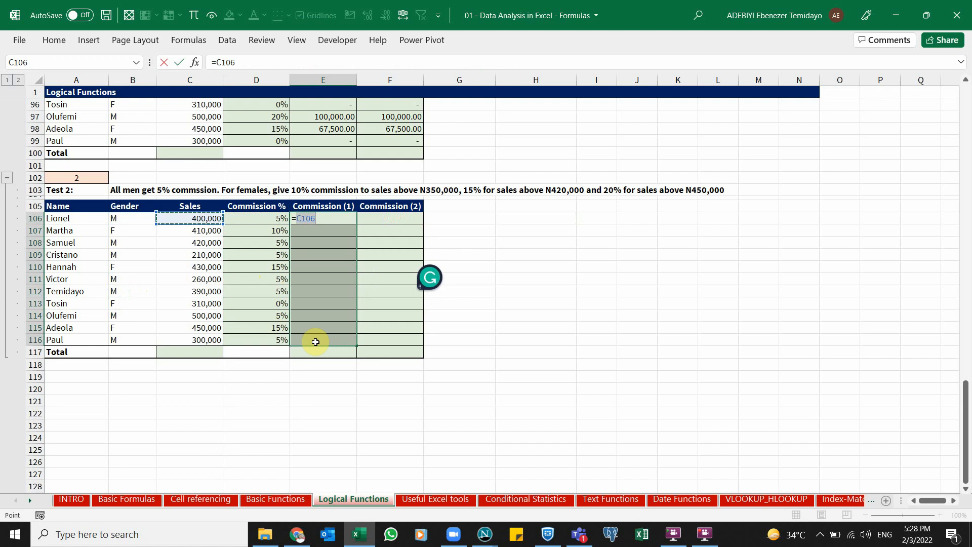
text(*)
key(Left)
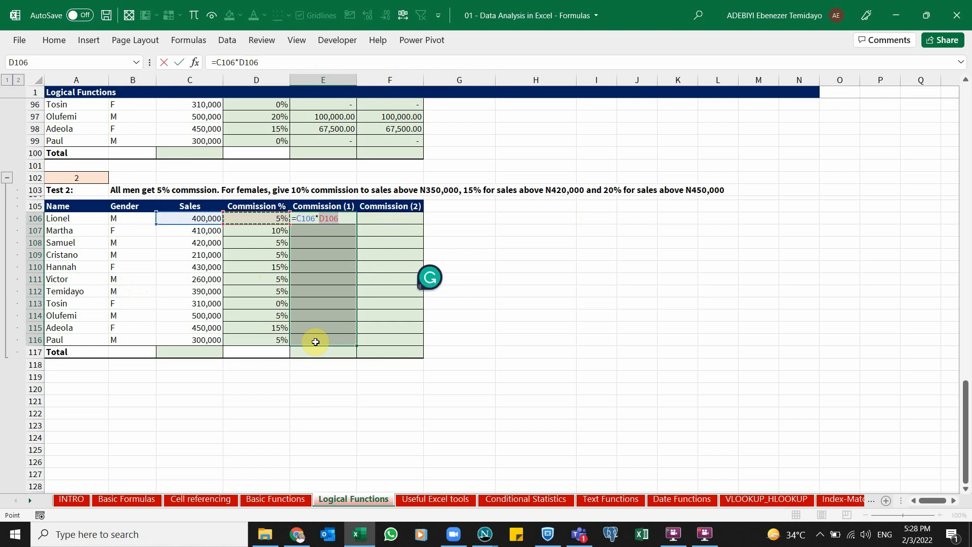
key(ctrl+Return)
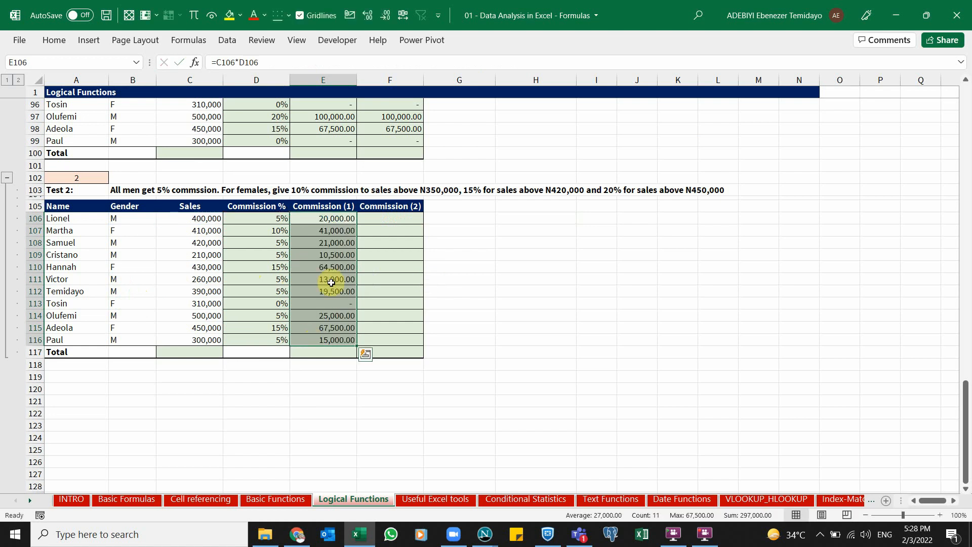
click(340, 243)
Step: Copy the full nested IF formula text from D106, leaving that cell's formula unchanged
click(390, 221)
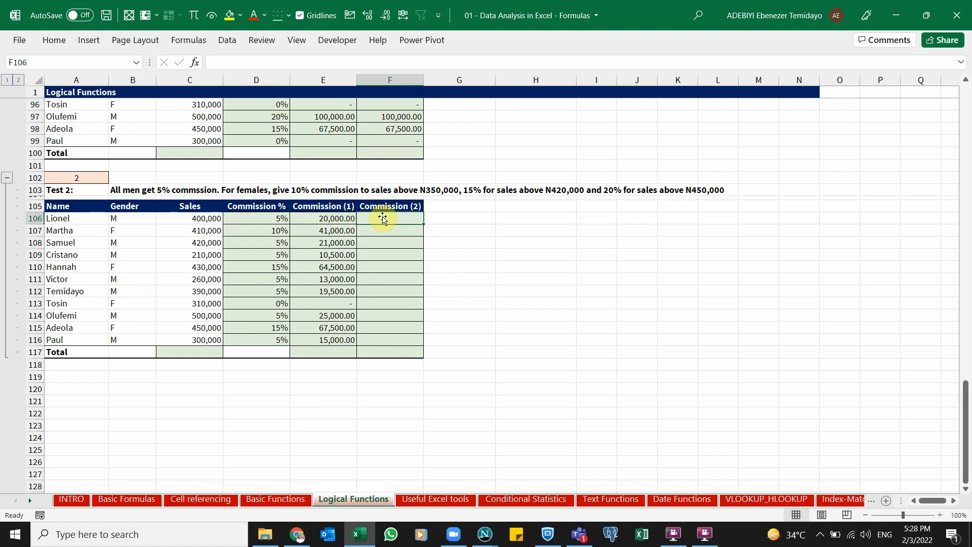
click(281, 218)
click(409, 224)
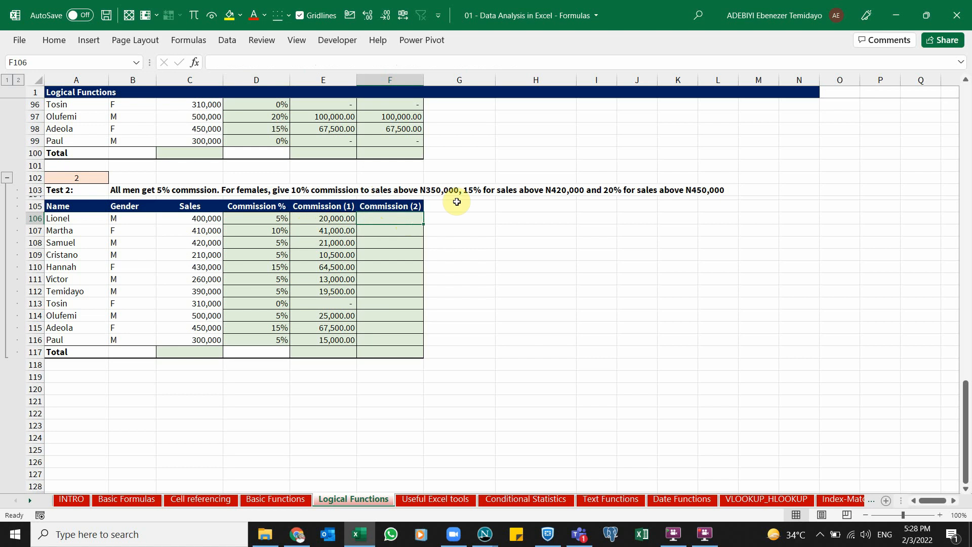
click(271, 219)
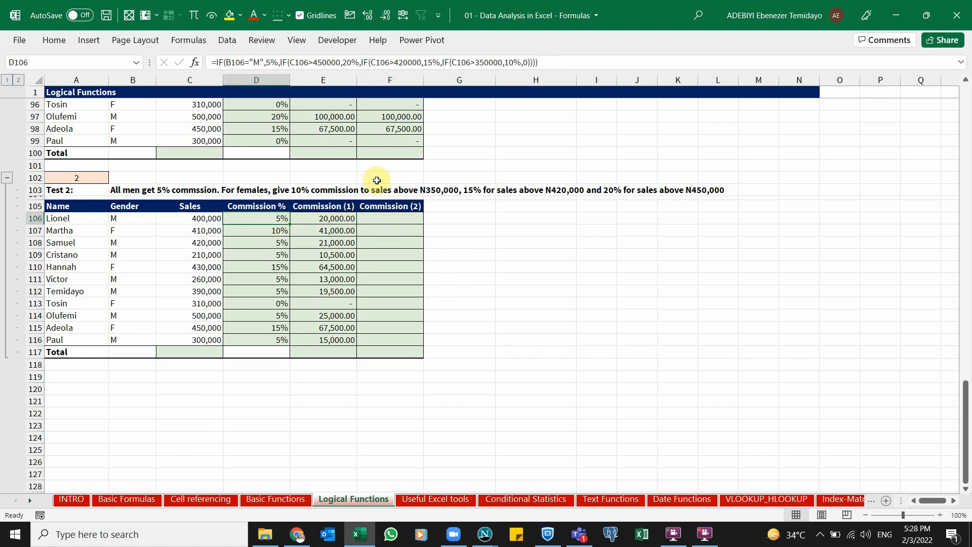
double_click(282, 216)
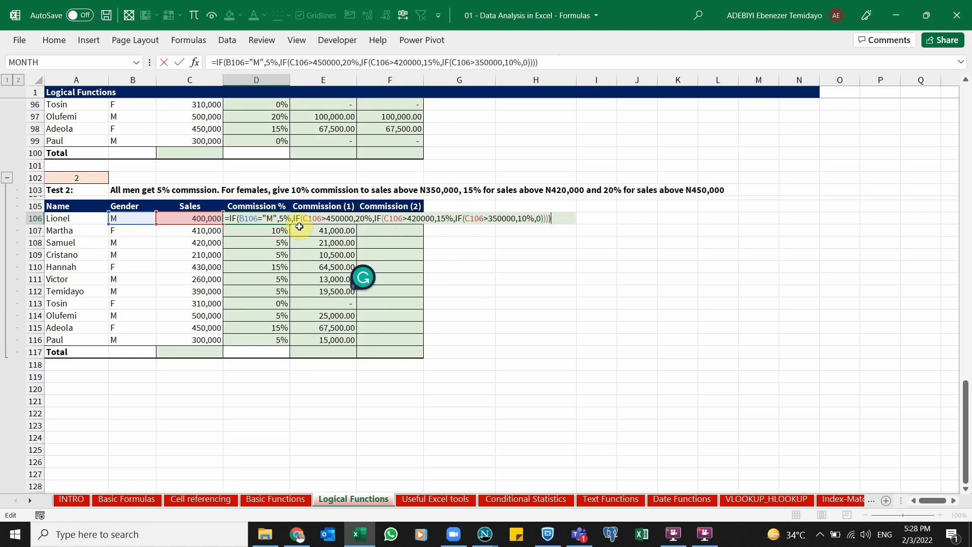
drag(227, 218, 556, 216)
key(ctrl+c)
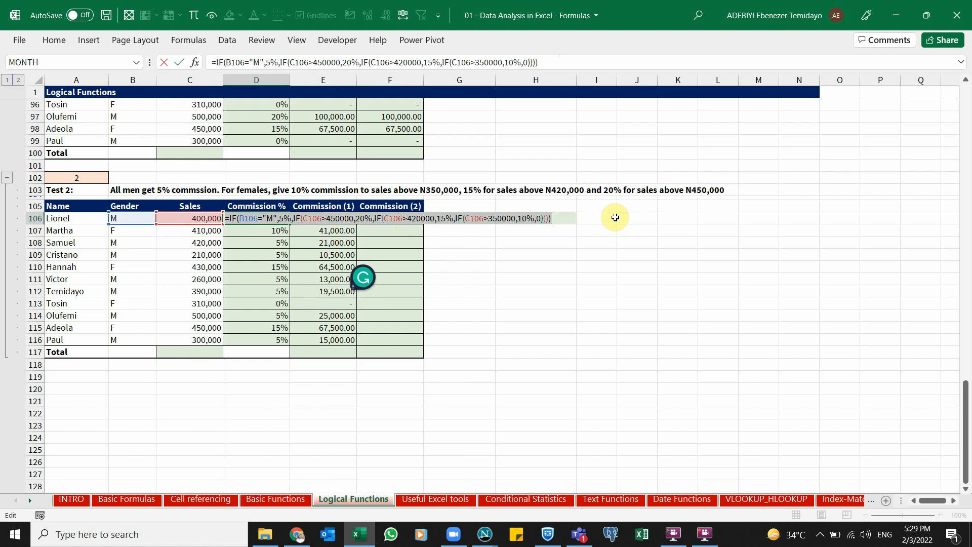
key(Escape)
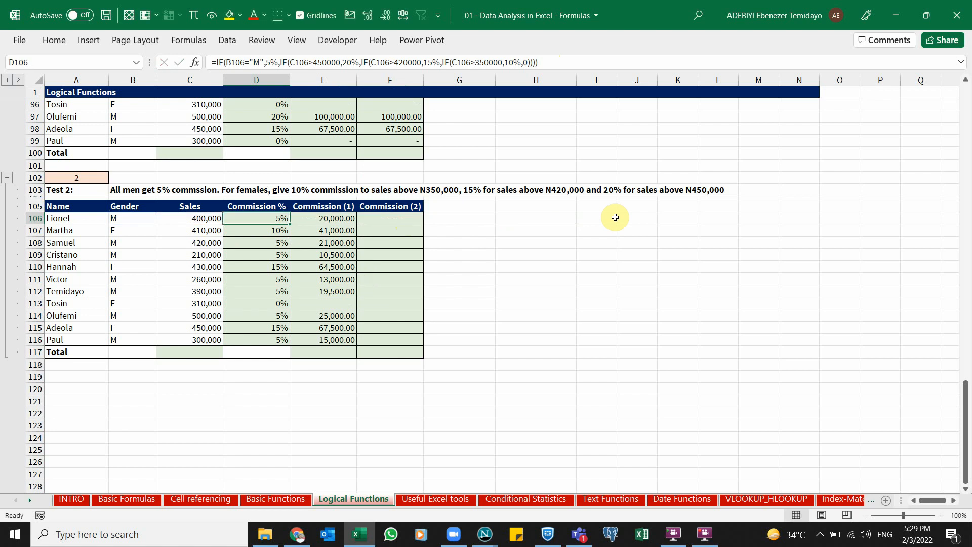
Step: Paste the copied nested IF formula into F106 under Commission (2) and enter it
click(404, 220)
double_click(404, 218)
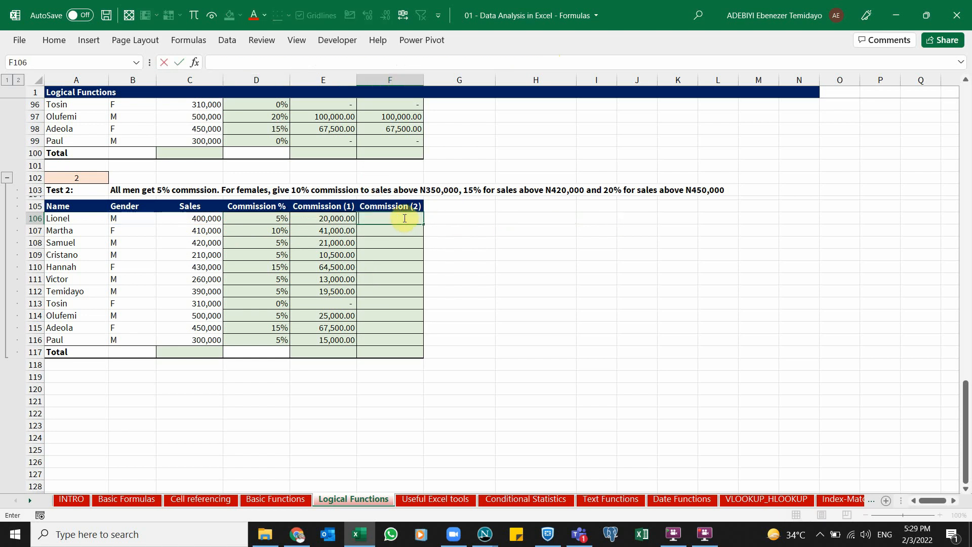
key(ctrl+v)
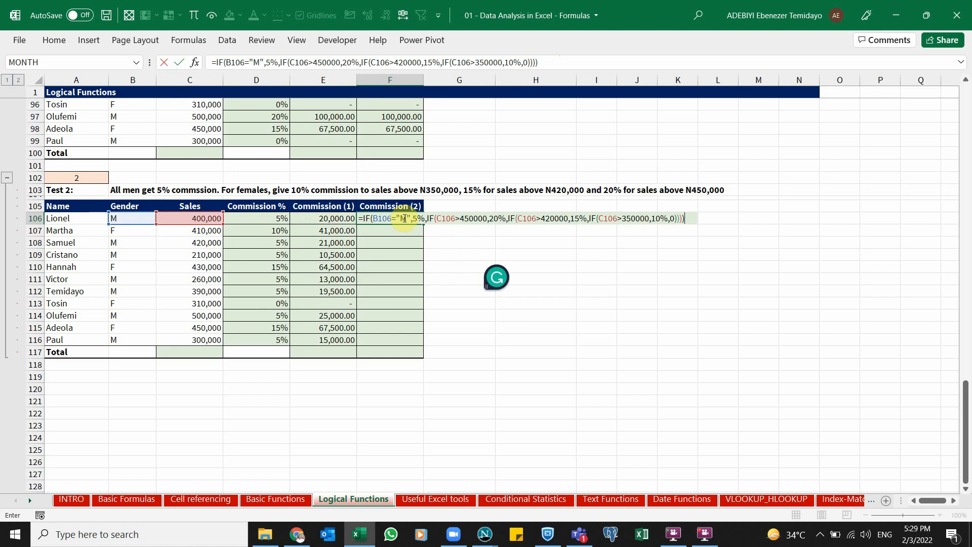
key(ctrl+Return)
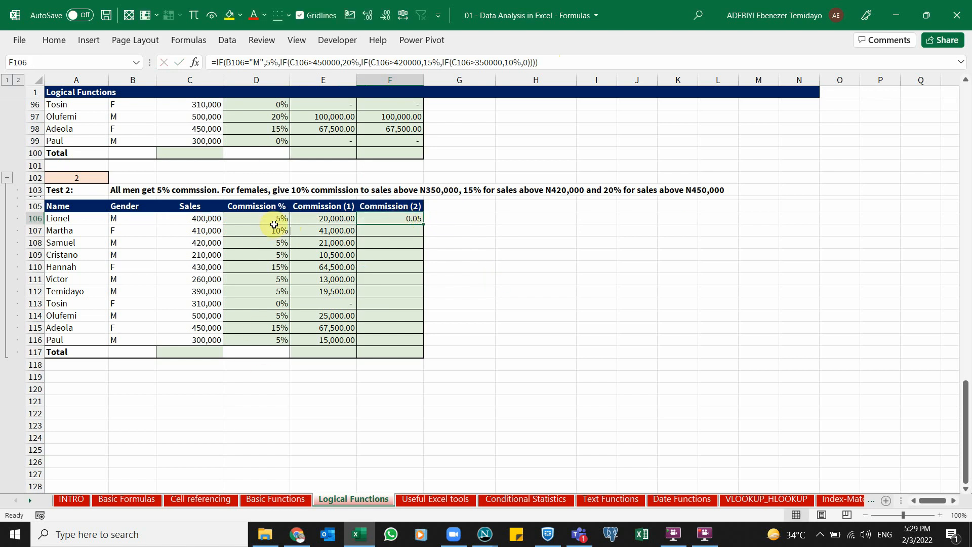
Step: Multiply the nested IF formula in F106 by the sales in C106 and fill it down to F116
key(F2)
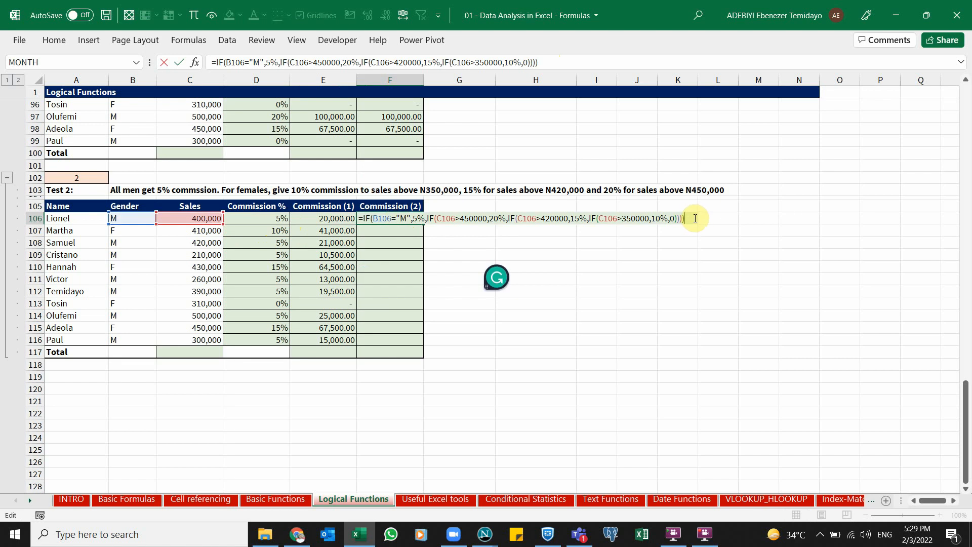
text(*)
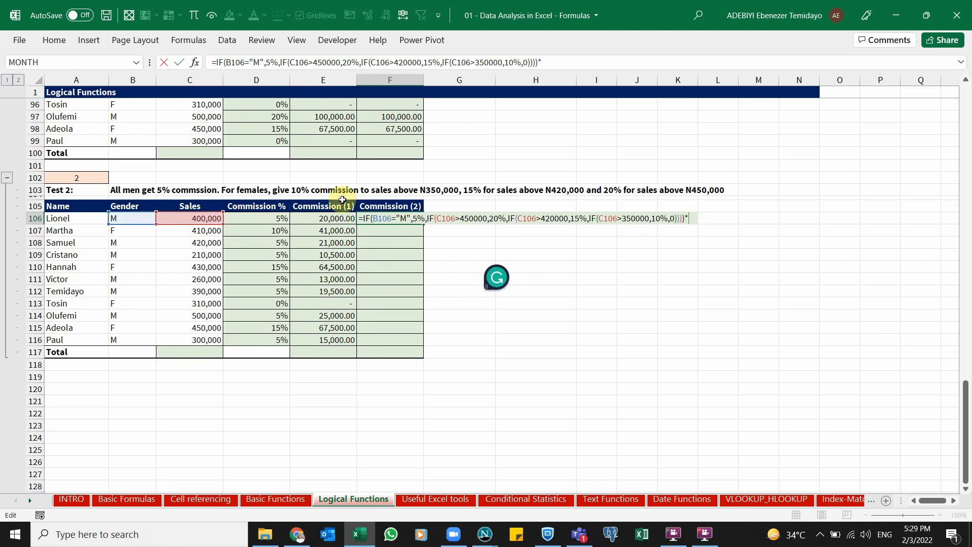
click(188, 216)
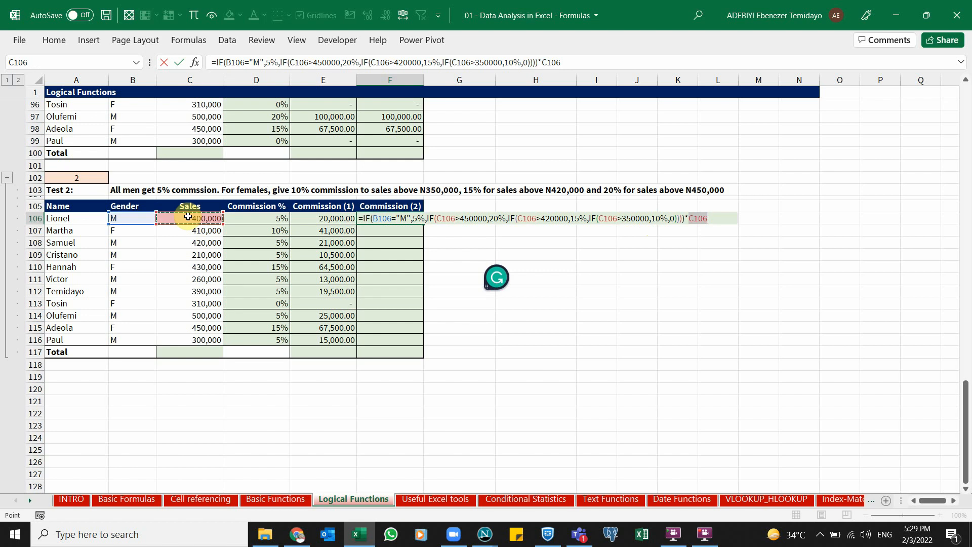
key(ctrl+Return)
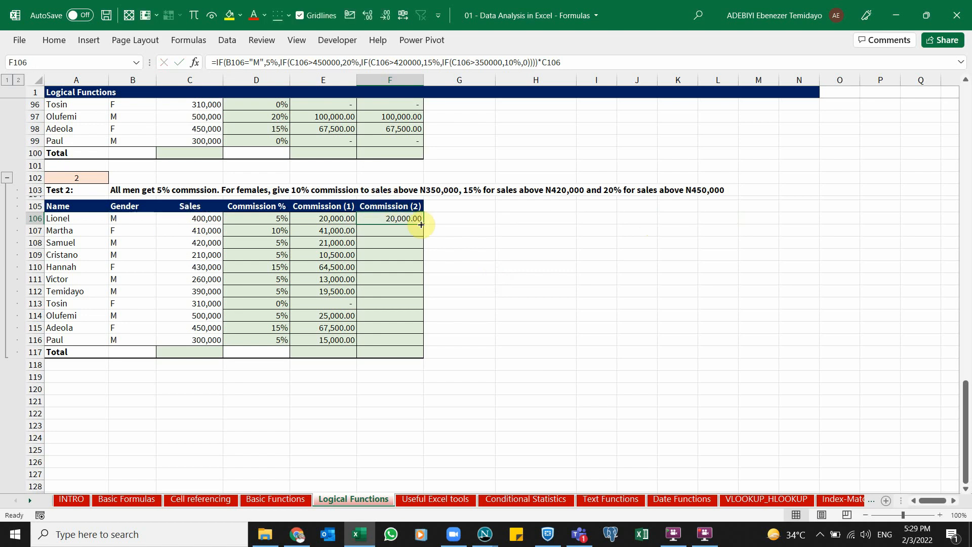
drag(422, 223, 411, 343)
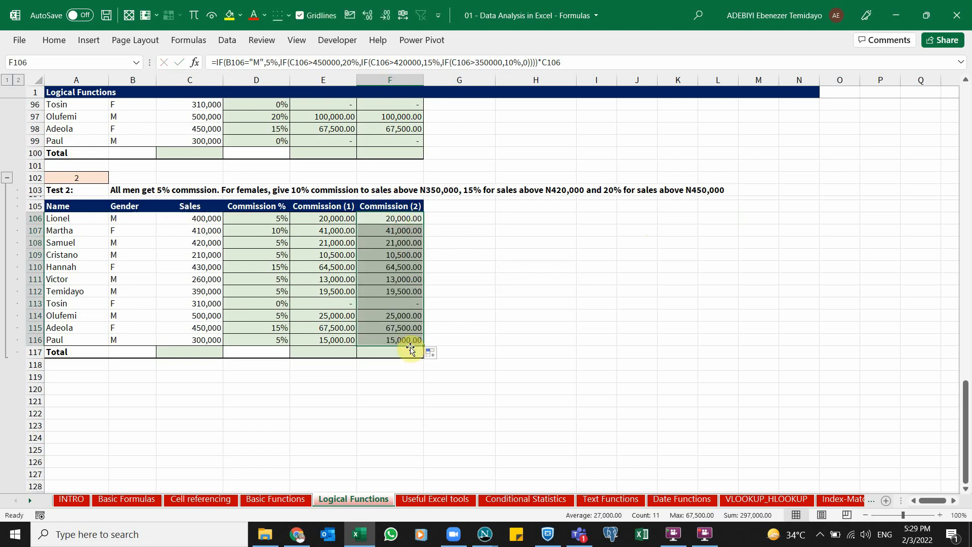
Step: Compare the Commission (1) and Commission (2) results in rows 111 to 115
click(345, 330)
click(373, 326)
click(339, 314)
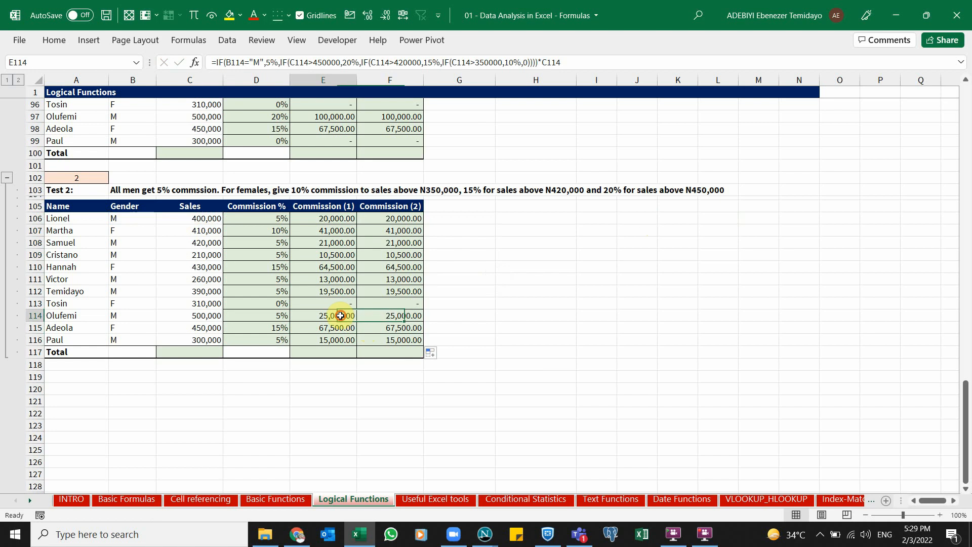
click(344, 277)
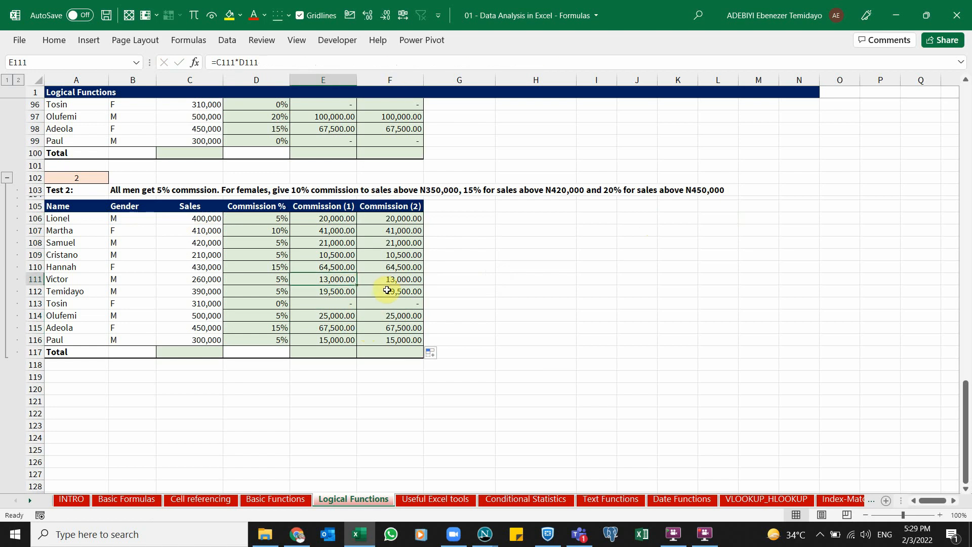